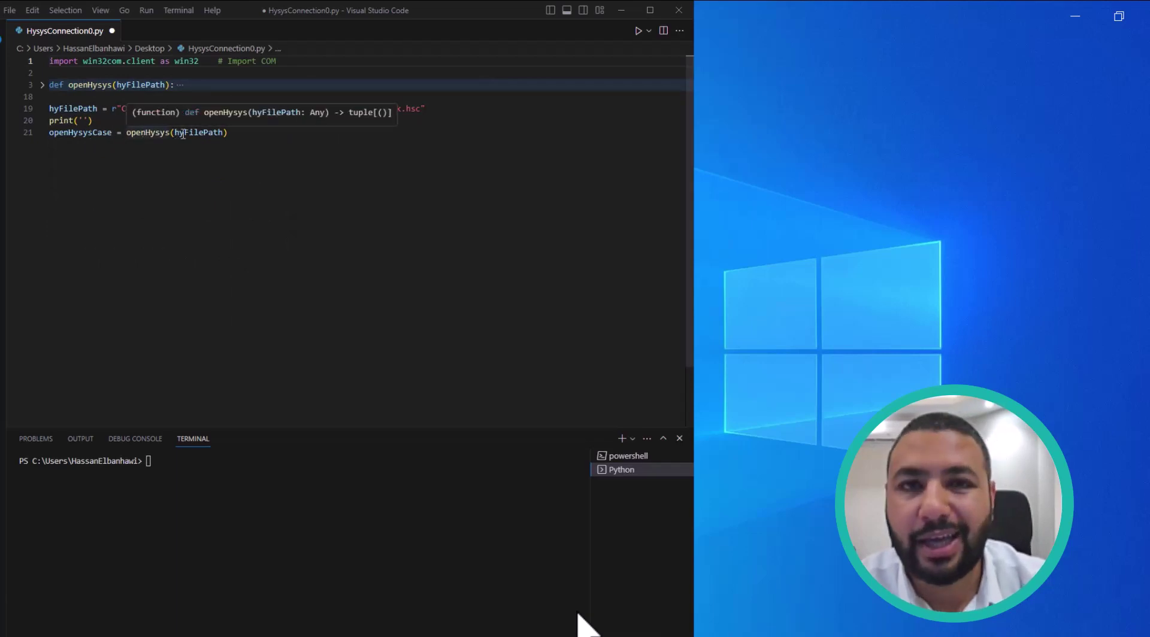
Unfold openHysys to reveal the HYSYS dispatch, case opening, visibility and Done print lines.
{"action": "left_click", "coordinate": [42, 85]}
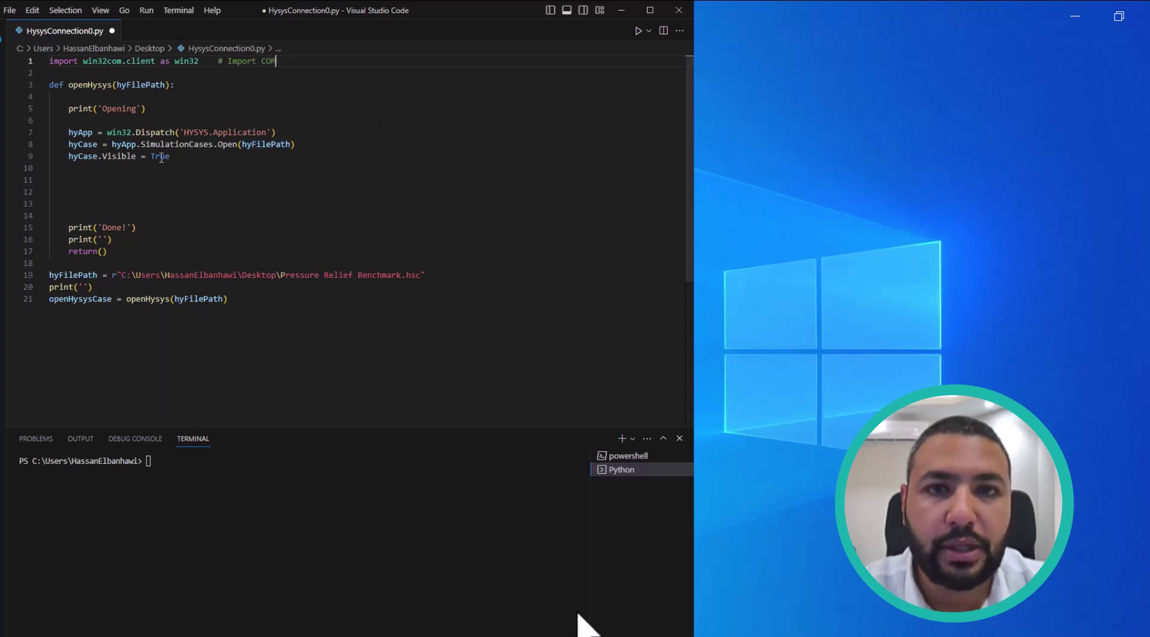
Save and run the script so it prints Opening and Done and opens the Pressure Relief Benchmark case.
{"action": "left_click", "coordinate": [638, 33]}
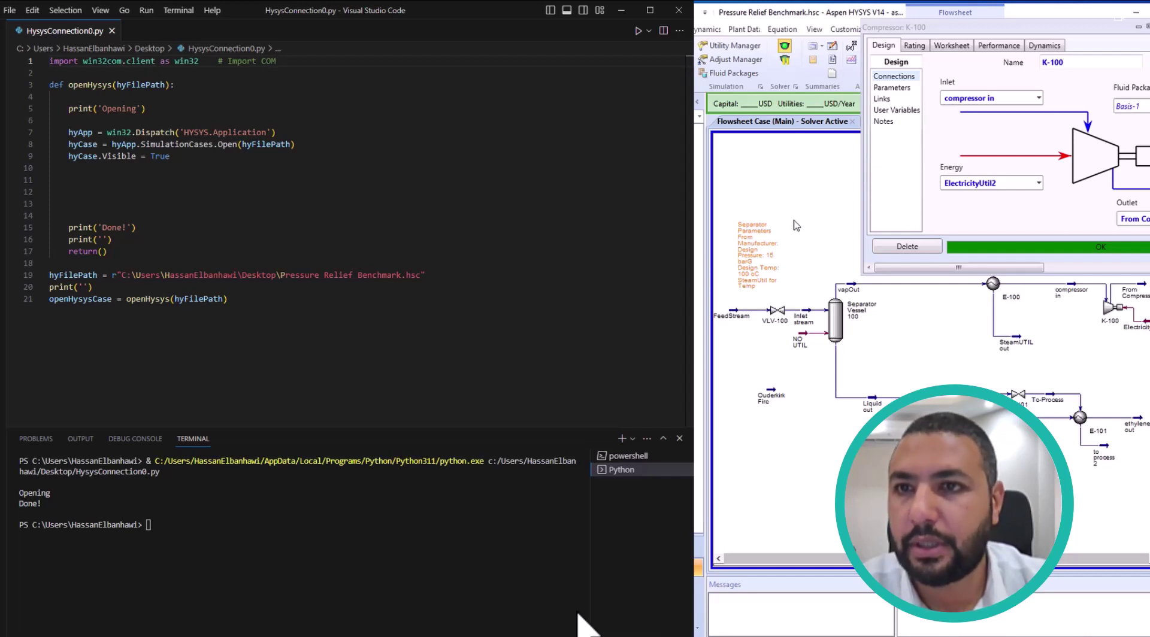
Show K-100's efficiency parameters and open the FeedStream worksheet (2.000 bar_g) alongside, then return to VS Code.
{"action": "left_click", "coordinate": [895, 89]}
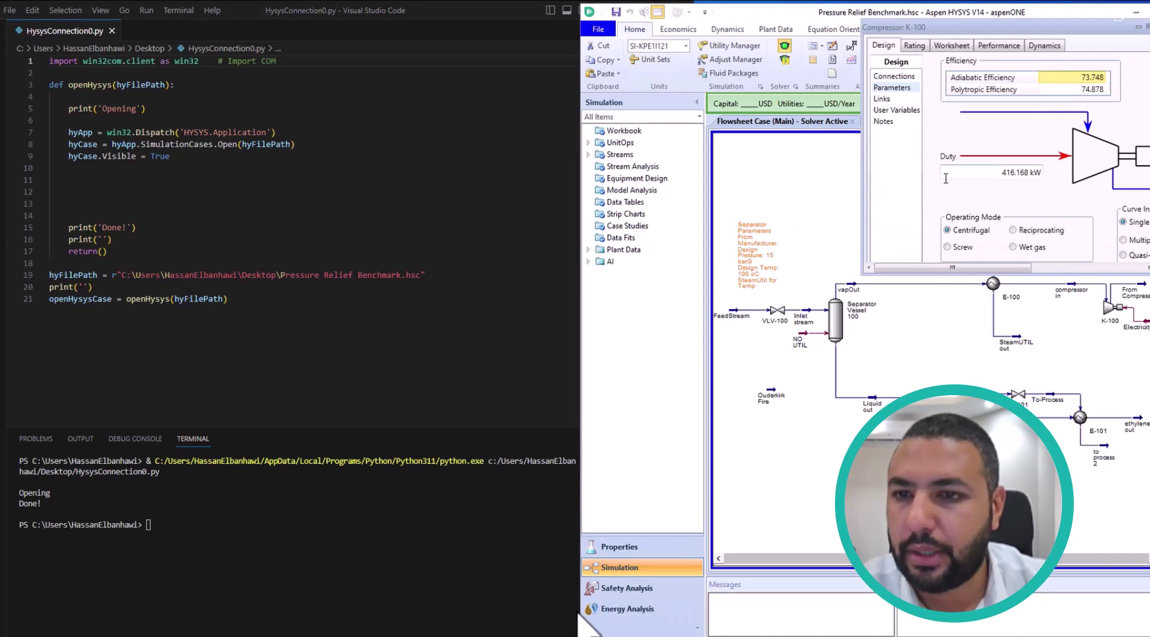
{"action": "left_click", "coordinate": [737, 315]}
{"action": "double_click", "coordinate": [736, 315]}
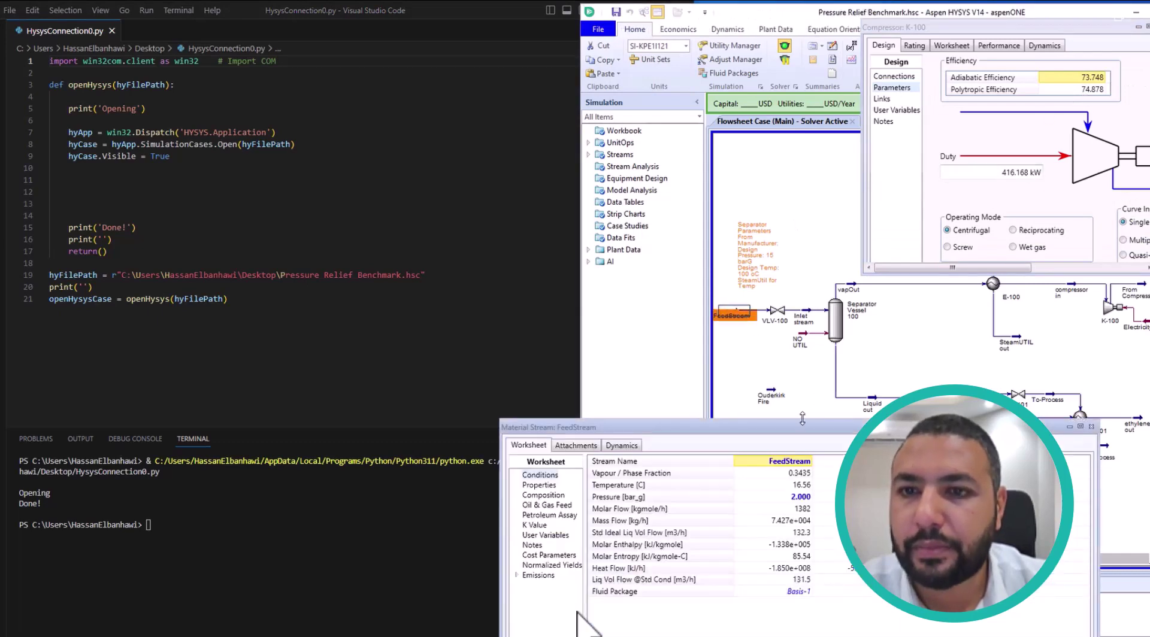
{"action": "left_click_drag", "start_coordinate": [812, 431], "coordinate": [1118, 431]}
{"action": "left_click", "coordinate": [174, 193]}
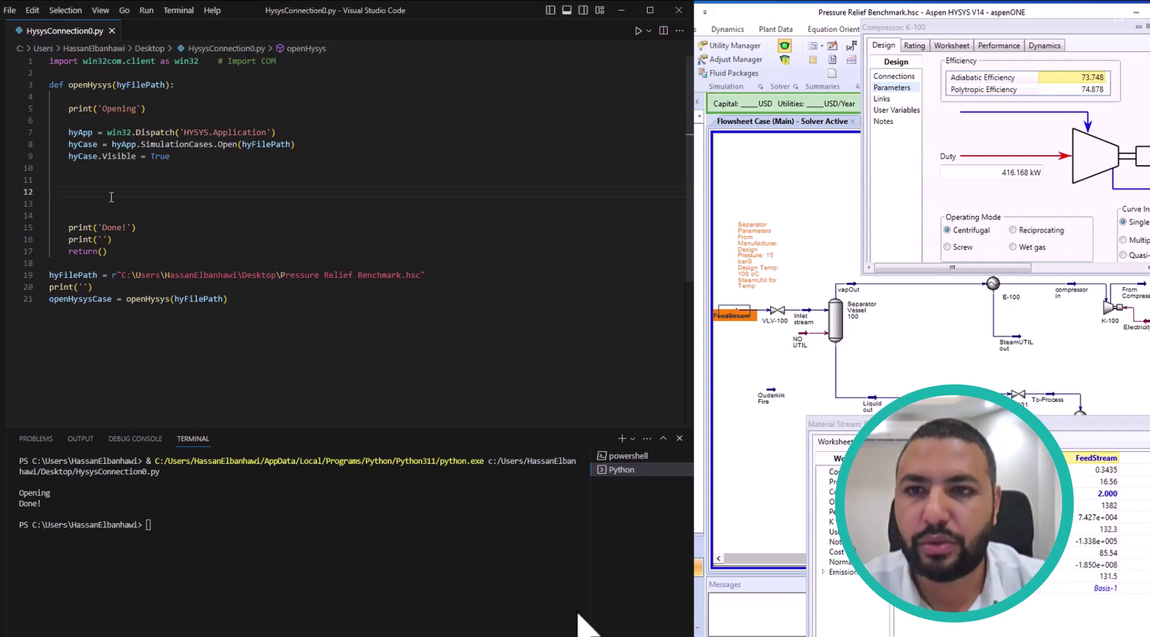
Paste the block setting FeedStream to 3 bar_g and reading pressure, K-100 efficiency, E-101 area; highlight hyCase.
{"action": "type", "text": "streamPress = hyCase.Flowsheet.MaterialStreams.Item(\"FeedStream\").Pressure.setValue(3,\"bar_g\")     #streamPress = hyCase.Flowsheet.MaterialStreams.Item(\"FeedStream\").Pressure.setValue(300,\"kPa\")       streamPress = hyCase.Flowsheet.MaterialStreams.Item(\"FeedStream\").Pressure.getValue(\"kPa\")     print(streamPress,\" kPa\")      streamPress = hyCase.Flowsheet.MaterialStreams.Item(\"FeedStream\").Pressure.getValue(\"bar_g\")     print(streamPress, \" bar_g\")      compEff = hyCase.Flowsheet.Operations.Item(\"K-100\").CompPolytropicEff     exArea = hyCase.Flowsheet.Operations.Item(\"E-101\").HeatTransferArea      print(compEff, \" %\")     print(exArea,\" m2\")"}
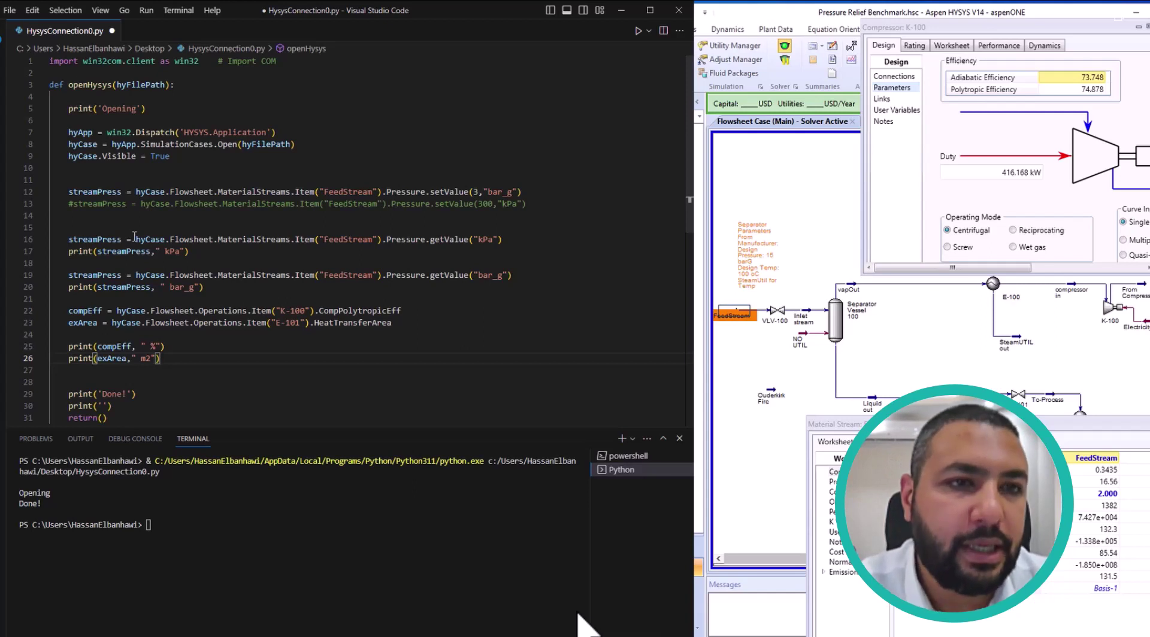
{"action": "left_click_drag", "start_coordinate": [136, 192], "coordinate": [165, 193]}
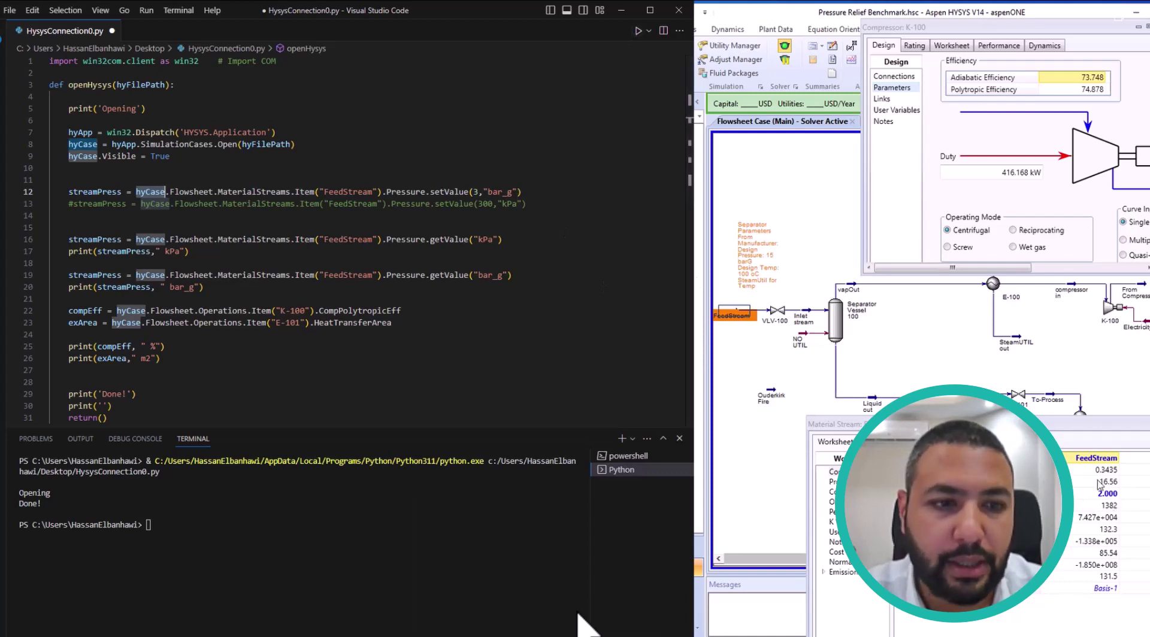
Rerun the script, reading back 401.325 kPa, 3.0 bar_g, 39.44% efficiency and 60.32 m2.
{"action": "left_click", "coordinate": [640, 32]}
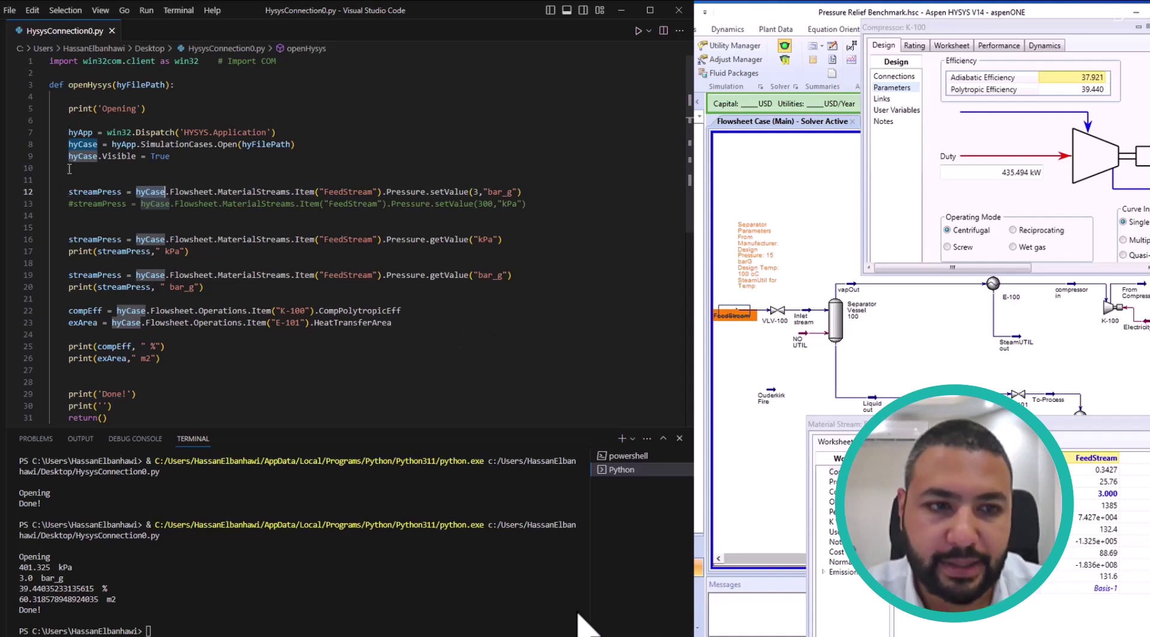
Comment out the 3 bar_g pressure line and uncomment the 300 kPa line.
{"action": "left_click", "coordinate": [68, 191]}
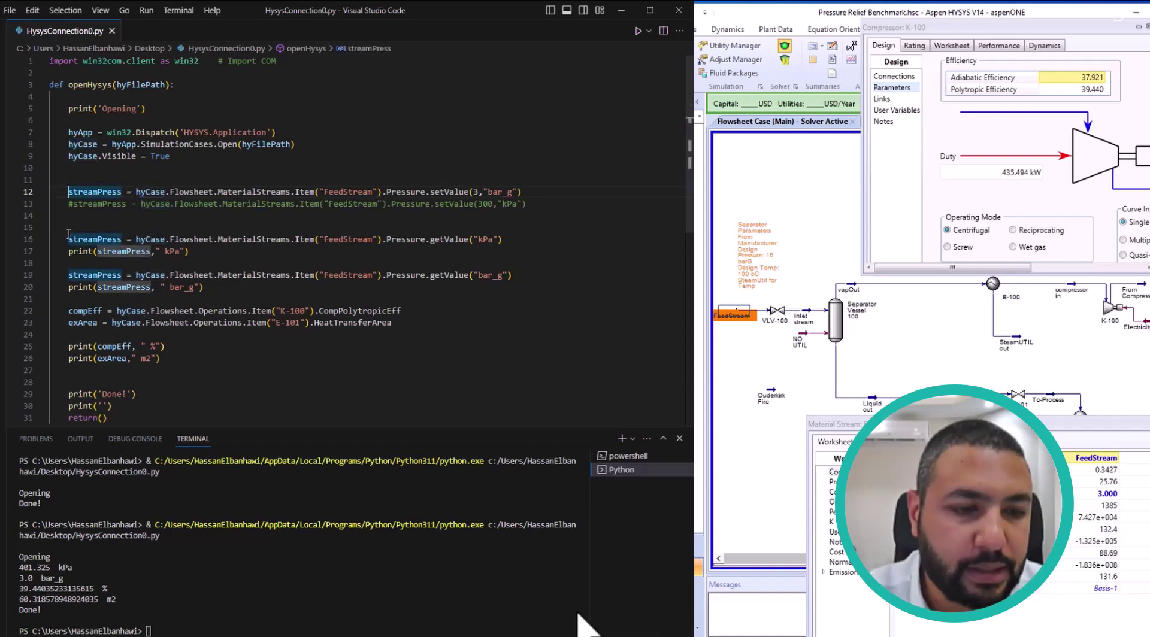
{"action": "type", "text": "#"}
{"action": "key", "text": "Down"}
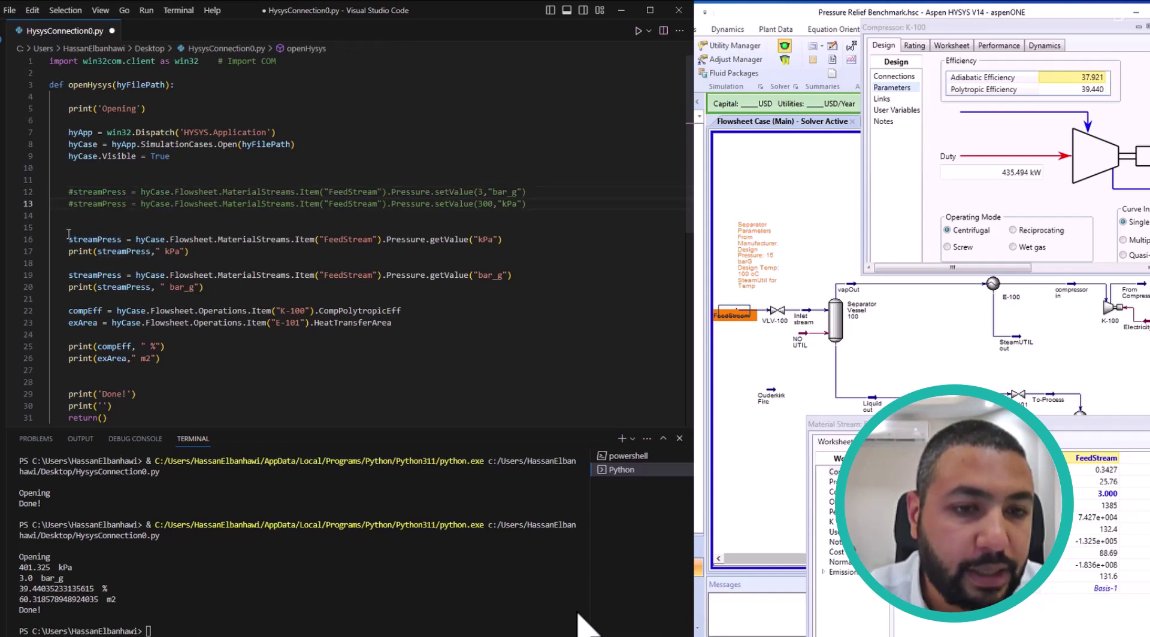
{"action": "key", "text": "BackSpace"}
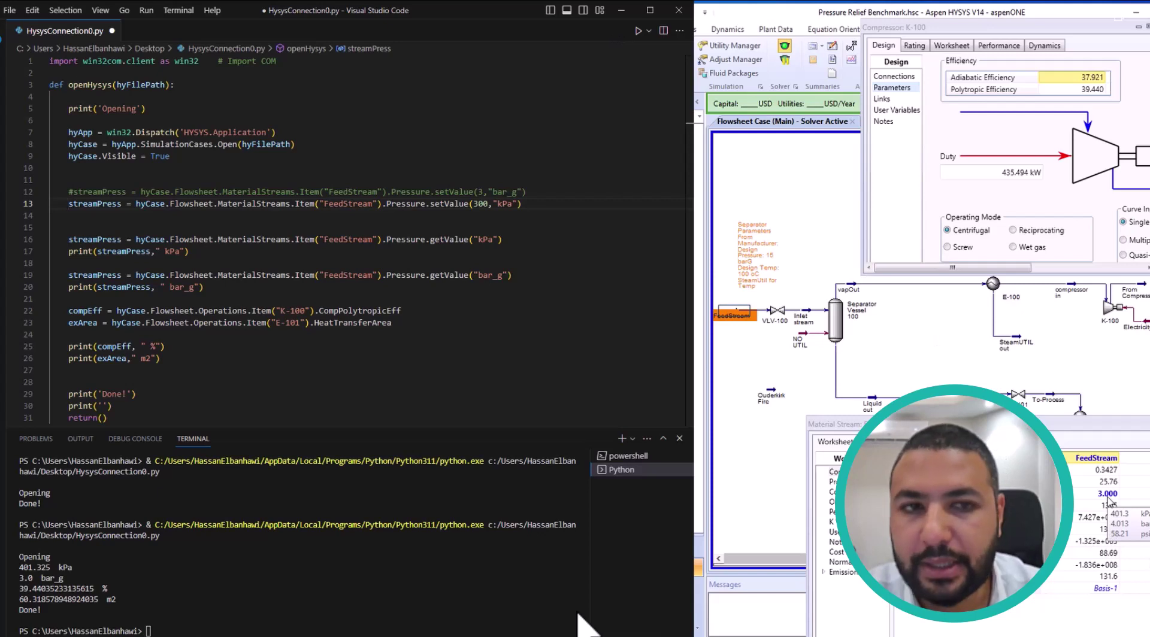
Rerun the script and highlight the 300.0 kPa and 1.98675 bar_g read-backs in the output.
{"action": "left_click", "coordinate": [637, 31]}
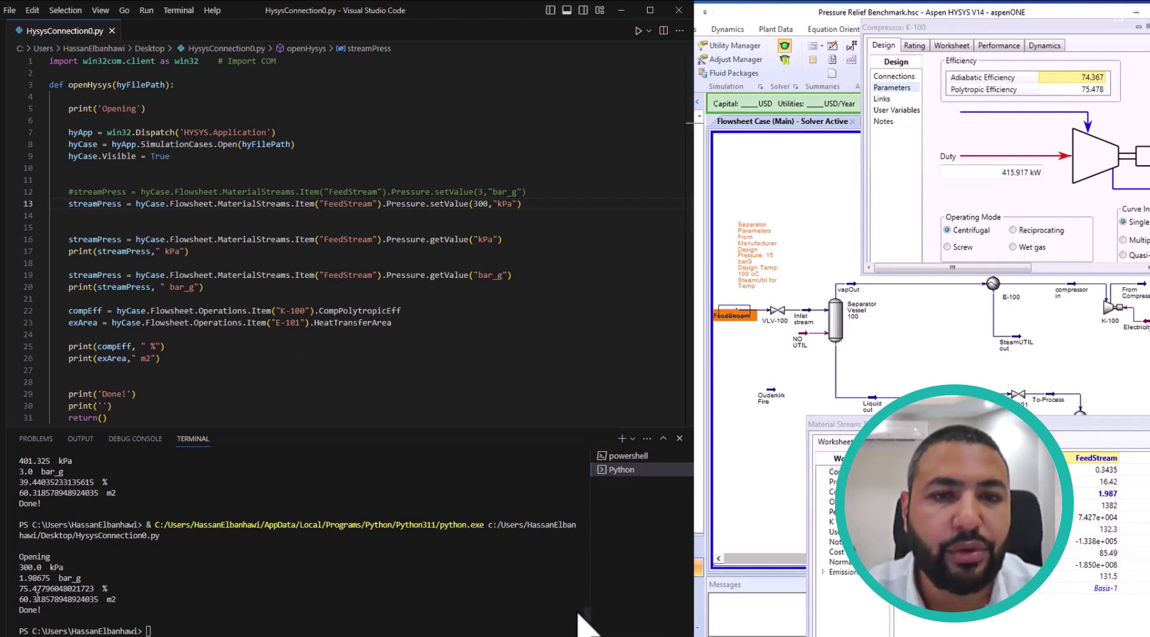
{"action": "left_click_drag", "start_coordinate": [24, 578], "coordinate": [91, 579]}
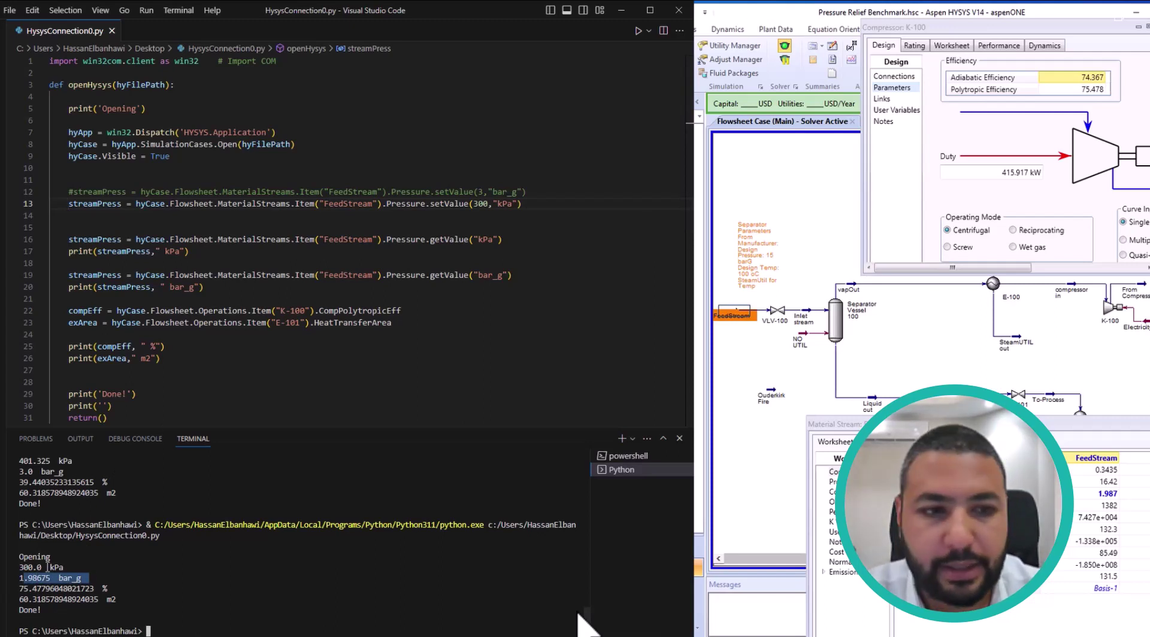
{"action": "left_click_drag", "start_coordinate": [19, 567], "coordinate": [82, 578]}
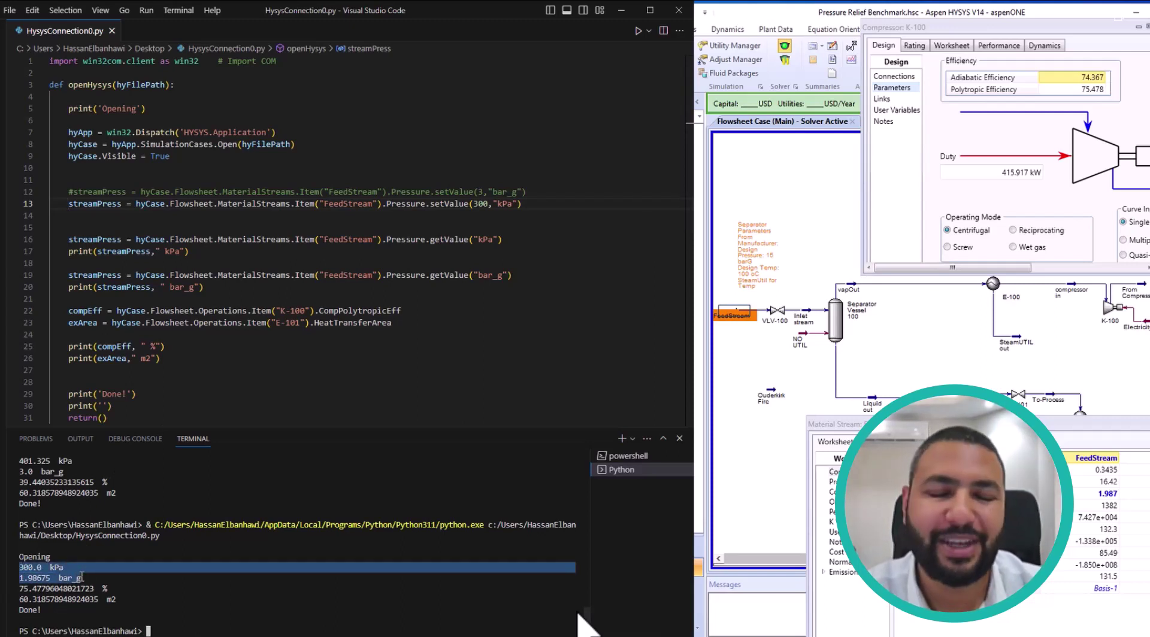